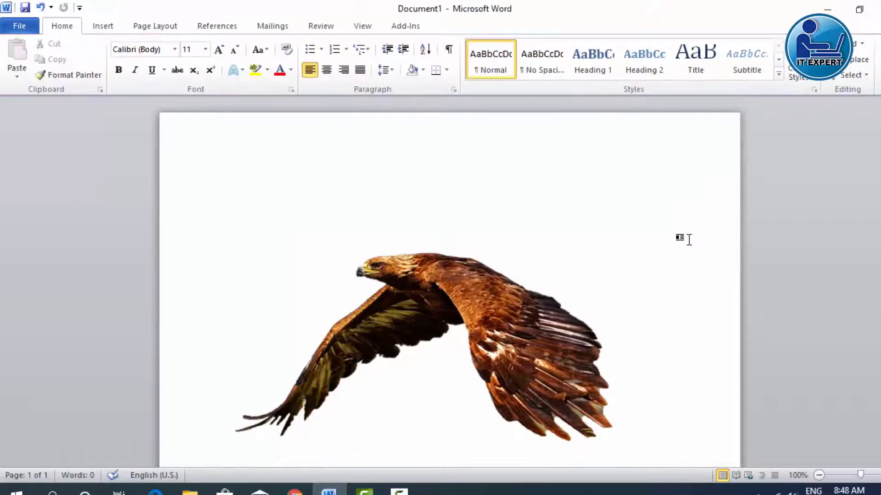
Insert the beach picture 223087771 from the Desktop folder below the eagle picture in the document
{"action": "scroll", "coordinate": [689, 239], "scroll_direction": "down", "scroll_amount": 2}
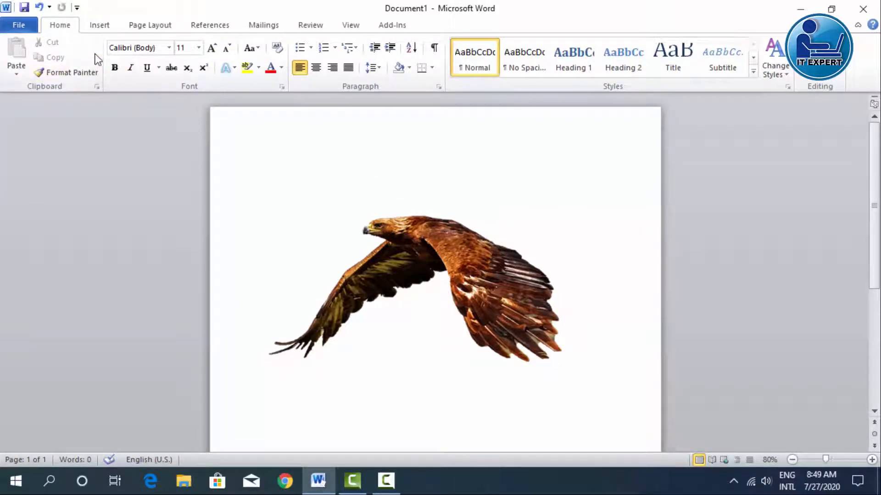
{"action": "left_click", "coordinate": [94, 31]}
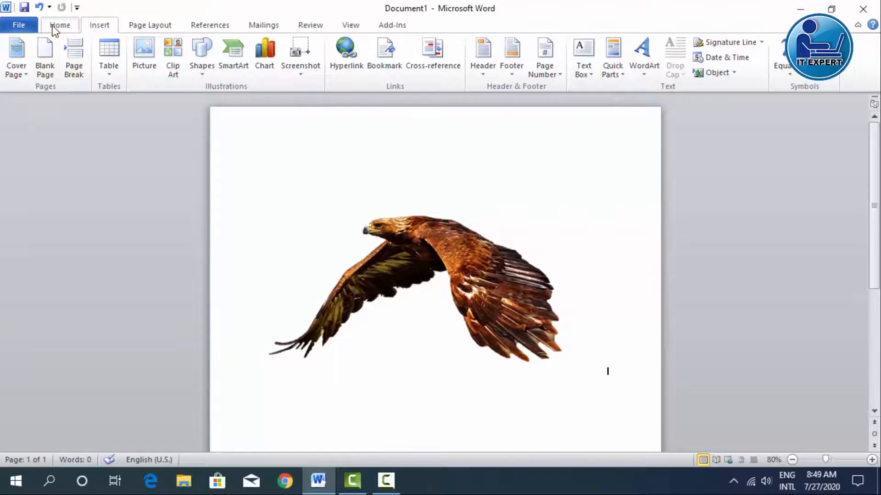
{"action": "left_click", "coordinate": [54, 26]}
{"action": "left_click", "coordinate": [92, 26]}
{"action": "left_click", "coordinate": [151, 52]}
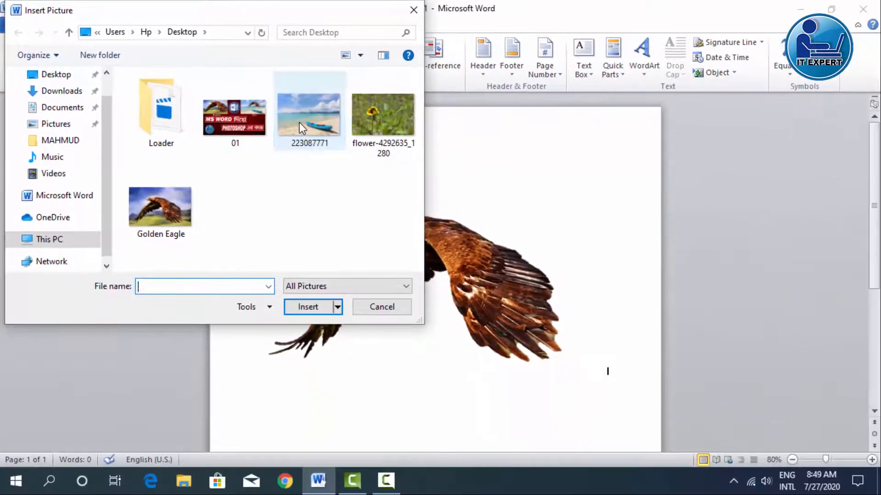
{"action": "left_click", "coordinate": [456, 188]}
{"action": "double_click", "coordinate": [299, 123]}
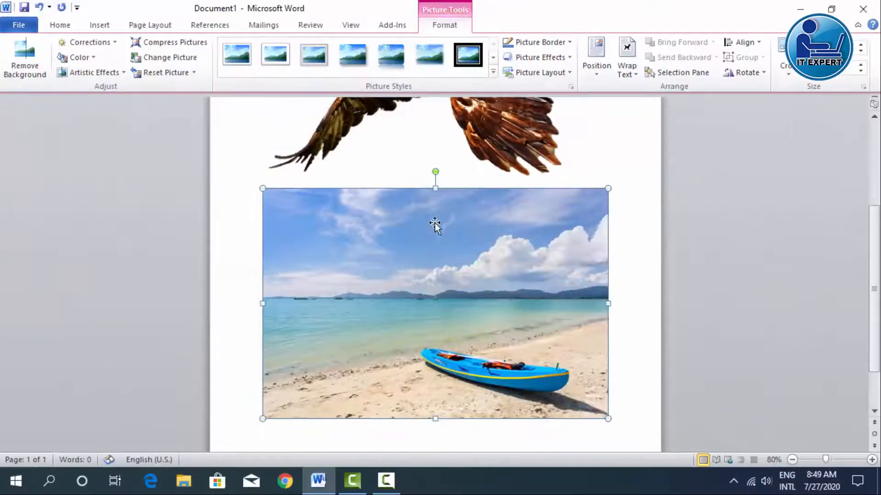
Try to move the eagle picture down onto the beach photo
{"action": "scroll", "coordinate": [486, 232], "scroll_direction": "up", "scroll_amount": 5}
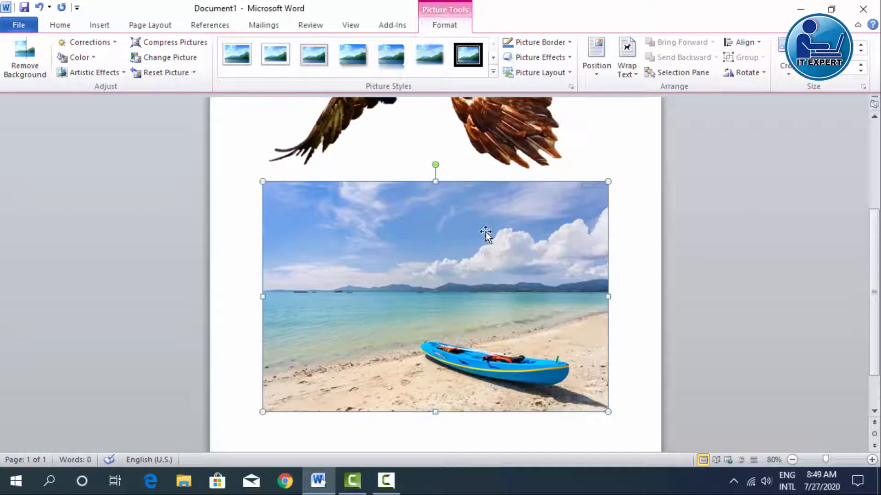
{"action": "scroll", "coordinate": [480, 170], "scroll_direction": "down", "scroll_amount": 3}
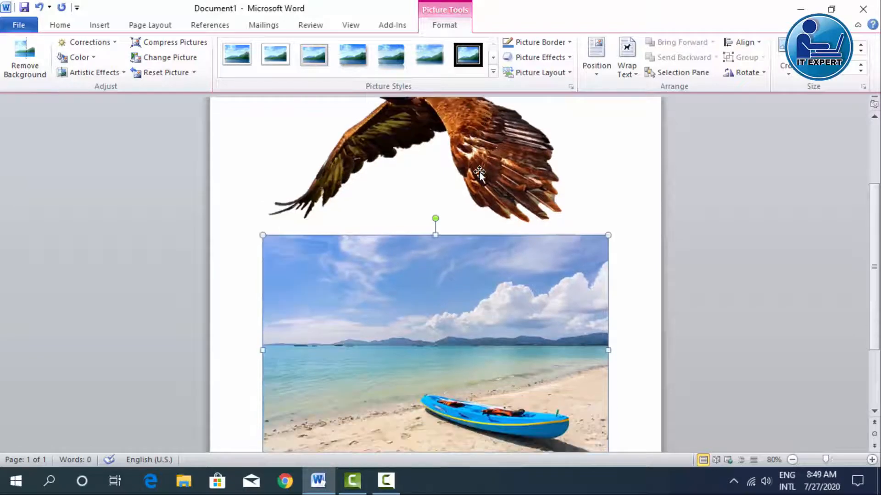
{"action": "scroll", "coordinate": [462, 201], "scroll_direction": "up", "scroll_amount": 5}
{"action": "left_click", "coordinate": [430, 191]}
{"action": "left_click_drag", "start_coordinate": [431, 191], "coordinate": [421, 372]}
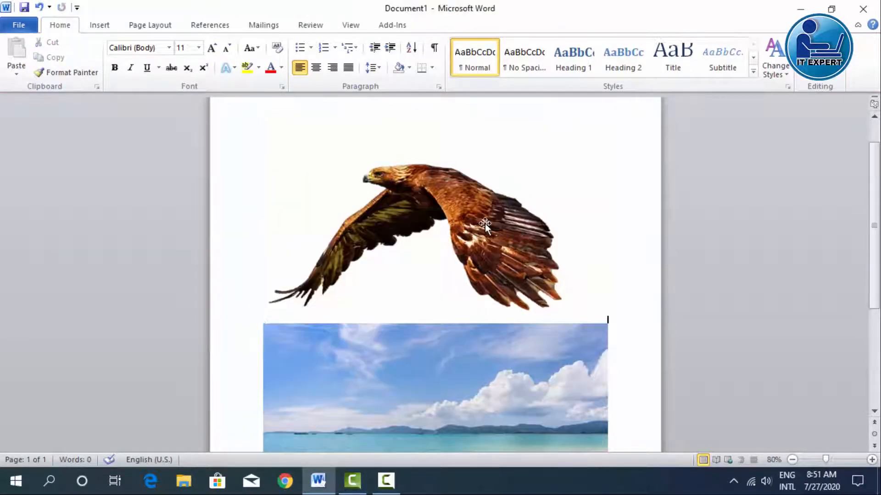
Set the eagle picture's text wrapping to In Front of Text
{"action": "right_click", "coordinate": [485, 224]}
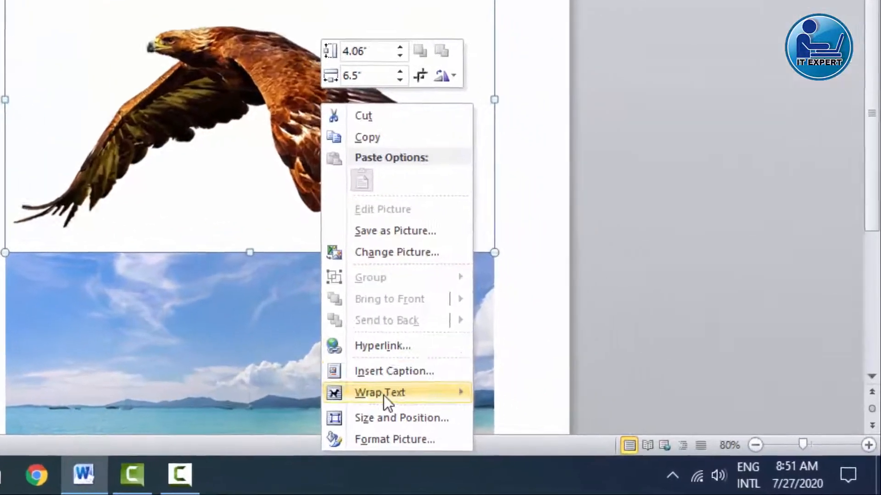
{"action": "mouse_move", "coordinate": [530, 423]}
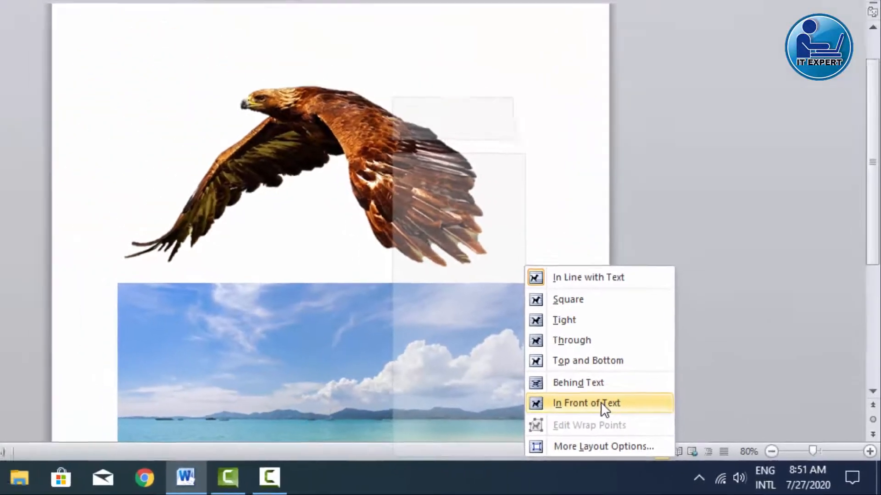
{"action": "left_click", "coordinate": [531, 379]}
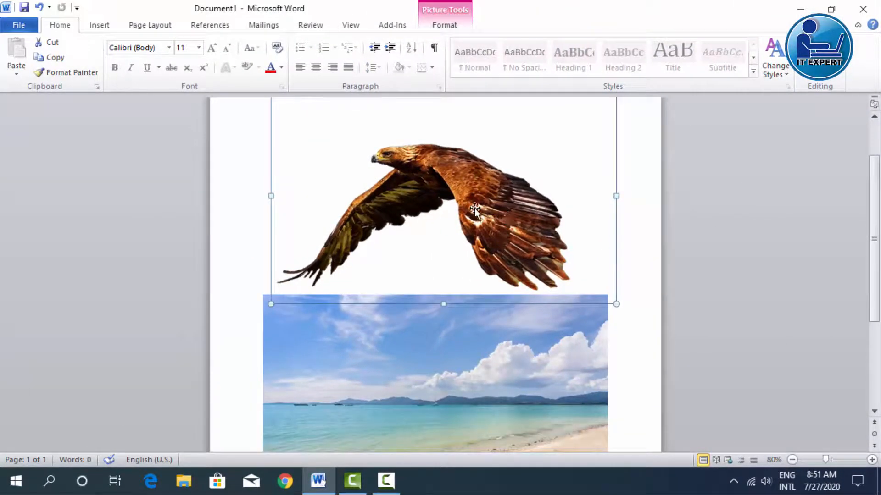
Move the eagle picture down so that it overlaps the beach photo
{"action": "left_click_drag", "start_coordinate": [490, 161], "coordinate": [482, 306]}
{"action": "scroll", "coordinate": [459, 237], "scroll_direction": "down", "scroll_amount": 5}
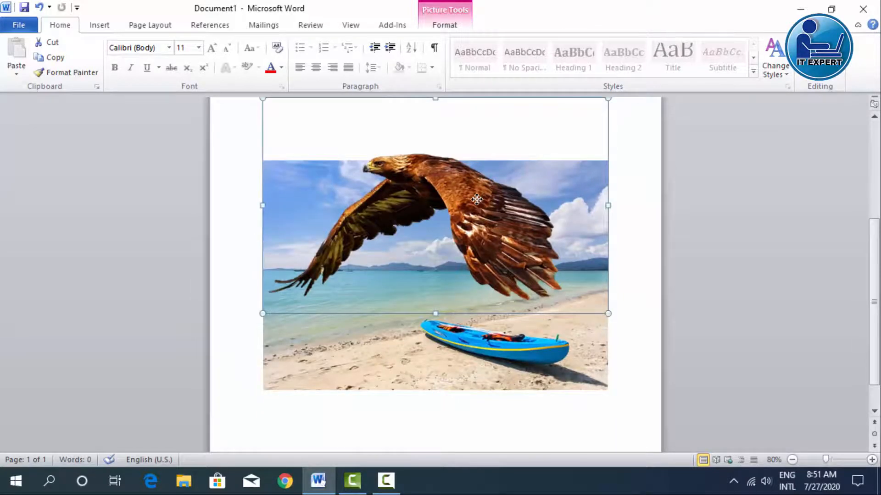
{"action": "left_click_drag", "start_coordinate": [453, 228], "coordinate": [489, 262]}
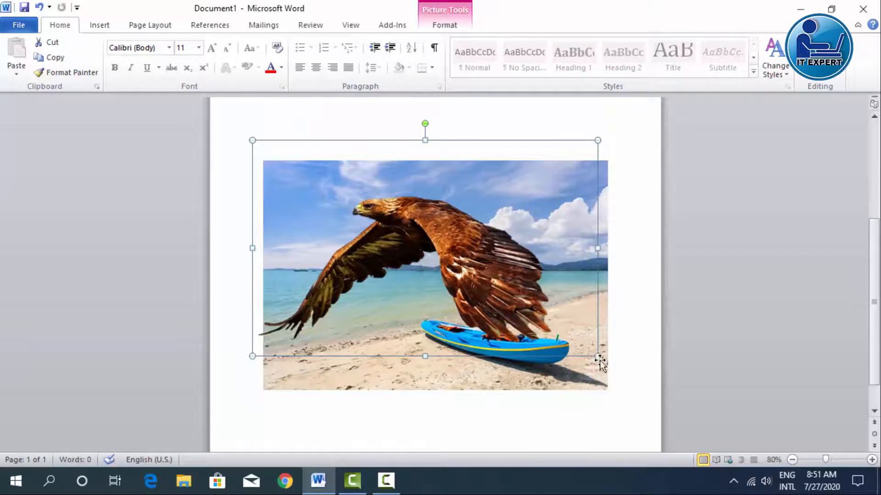
Shrink the eagle to about half its width and position it in the sky above the blue boat
{"action": "left_click_drag", "start_coordinate": [599, 360], "coordinate": [441, 270]}
{"action": "key", "text": "ctrl+z"}
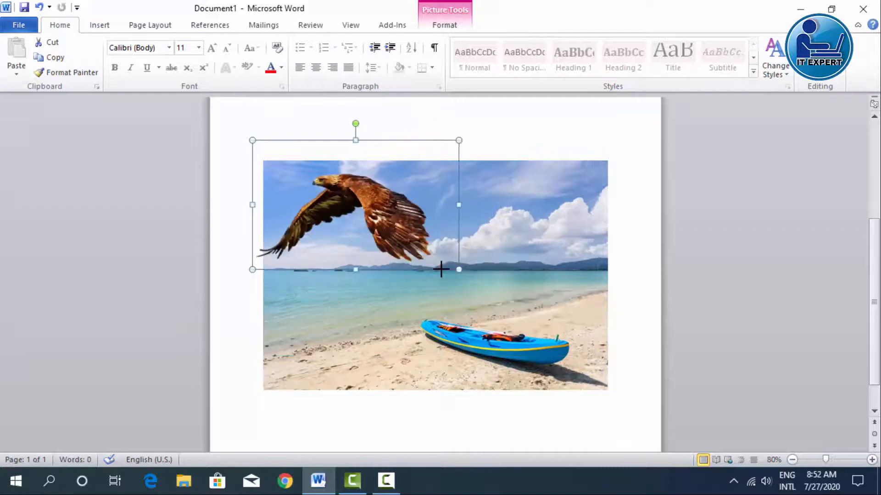
{"action": "left_click_drag", "start_coordinate": [362, 226], "coordinate": [446, 242]}
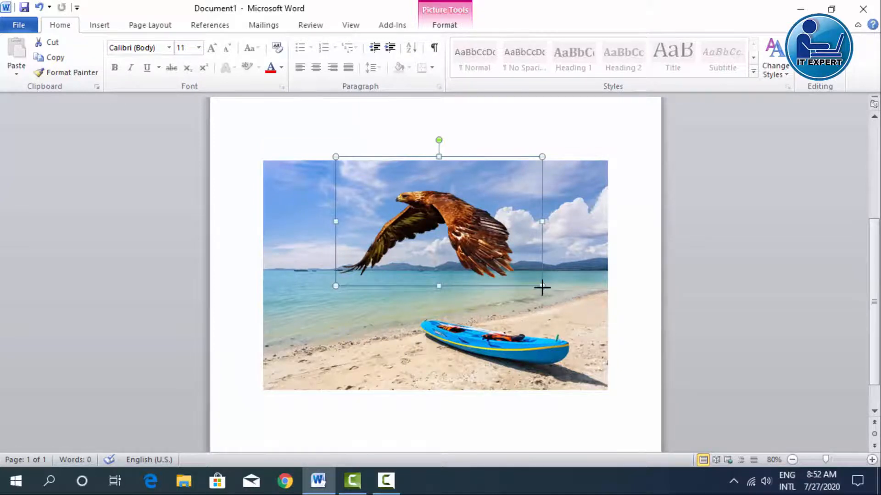
{"action": "left_click_drag", "start_coordinate": [542, 287], "coordinate": [522, 279]}
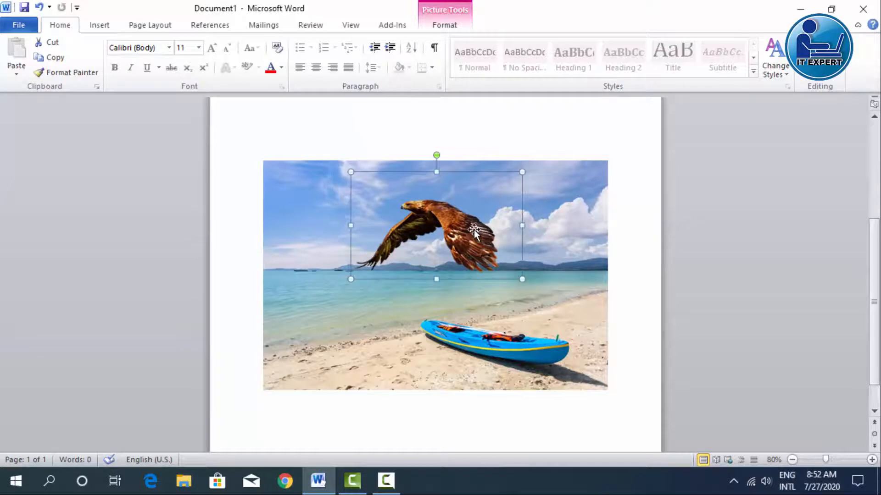
{"action": "left_click_drag", "start_coordinate": [475, 230], "coordinate": [553, 212]}
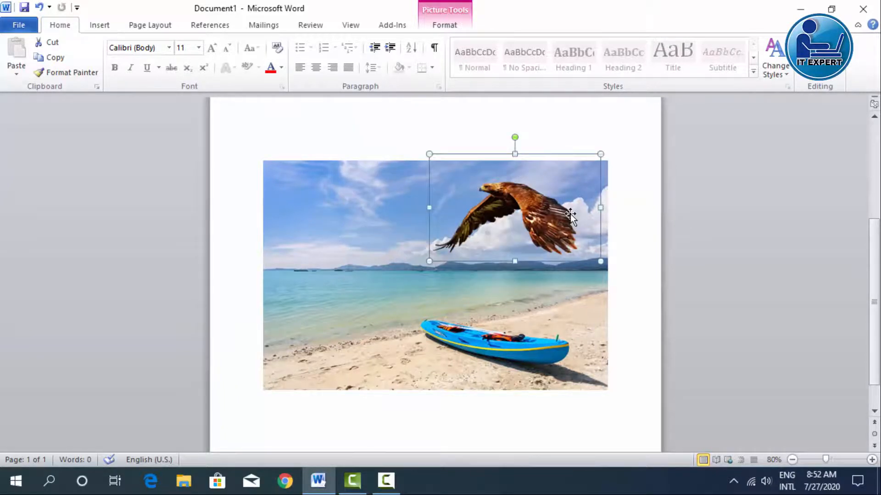
{"action": "left_click_drag", "start_coordinate": [570, 215], "coordinate": [569, 233]}
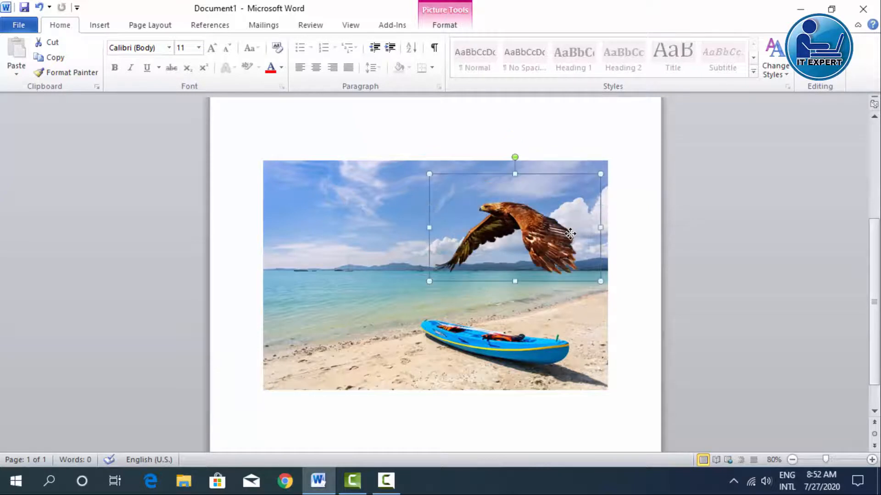
Select everything in the document and copy the eagle and beach pictures together
{"action": "scroll", "coordinate": [631, 205], "scroll_direction": "up", "scroll_amount": 5}
{"action": "left_click", "coordinate": [630, 204]}
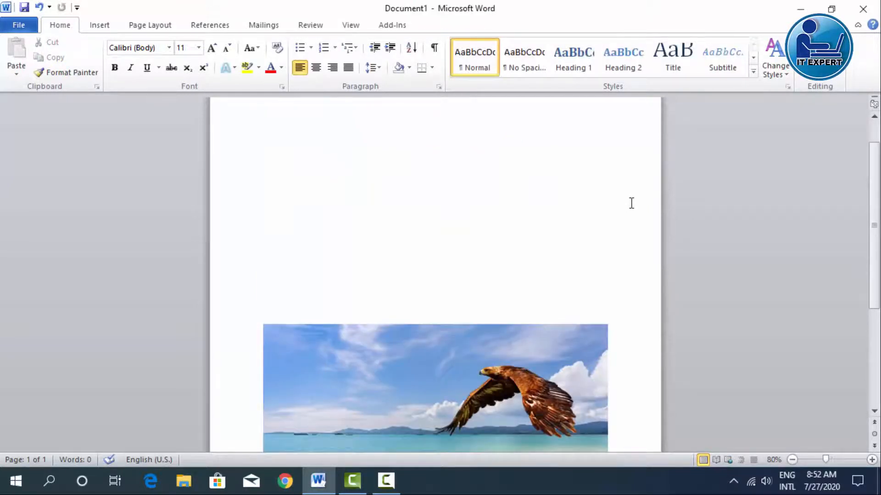
{"action": "key", "text": "ctrl+a"}
{"action": "scroll", "coordinate": [631, 204], "scroll_direction": "down", "scroll_amount": 5}
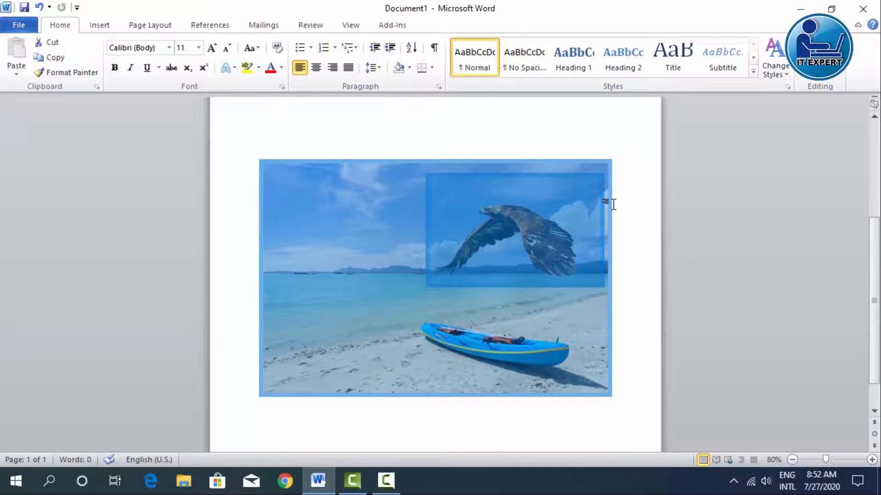
{"action": "key", "text": "ctrl+c"}
Switch to Paint, paste the copied pictures onto the blank canvas and maximize the window
{"action": "left_click", "coordinate": [57, 483]}
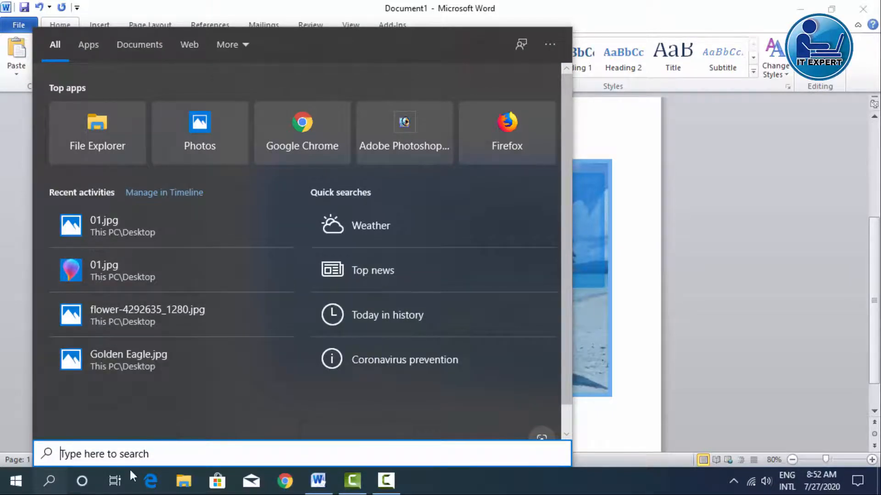
{"action": "type", "text": "paind"}
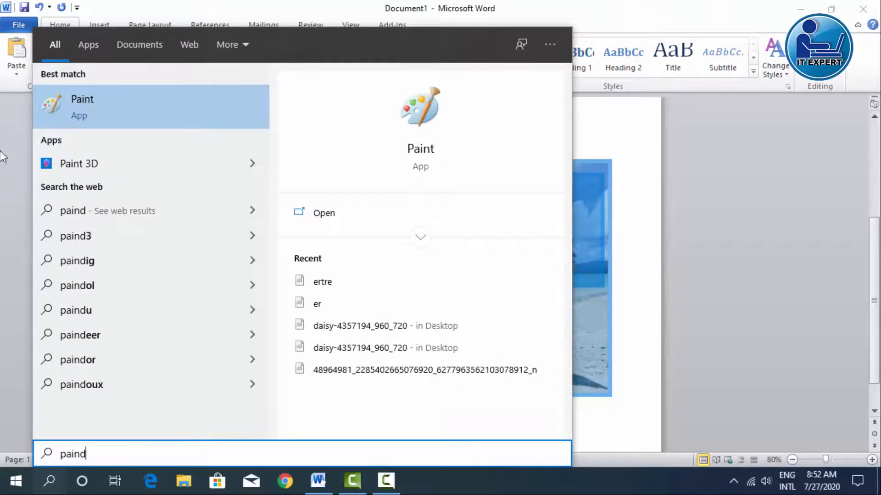
{"action": "left_click", "coordinate": [81, 103]}
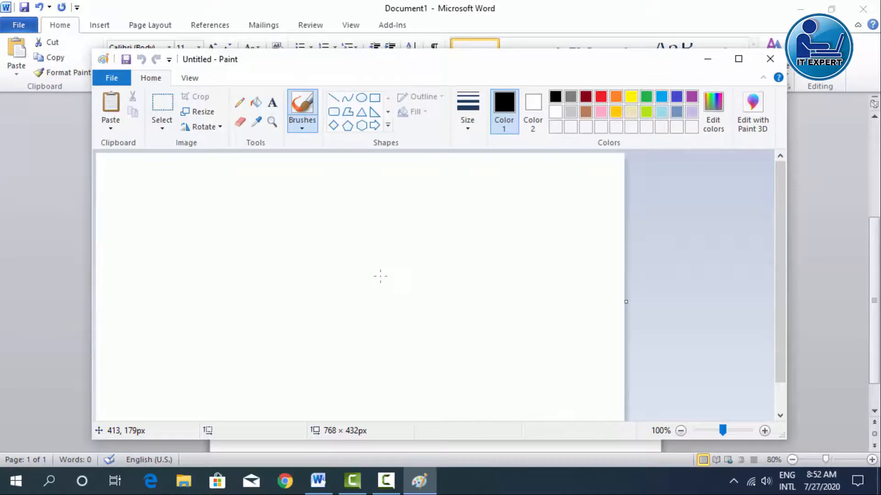
{"action": "key", "text": "ctrl+v"}
{"action": "double_click", "coordinate": [429, 59]}
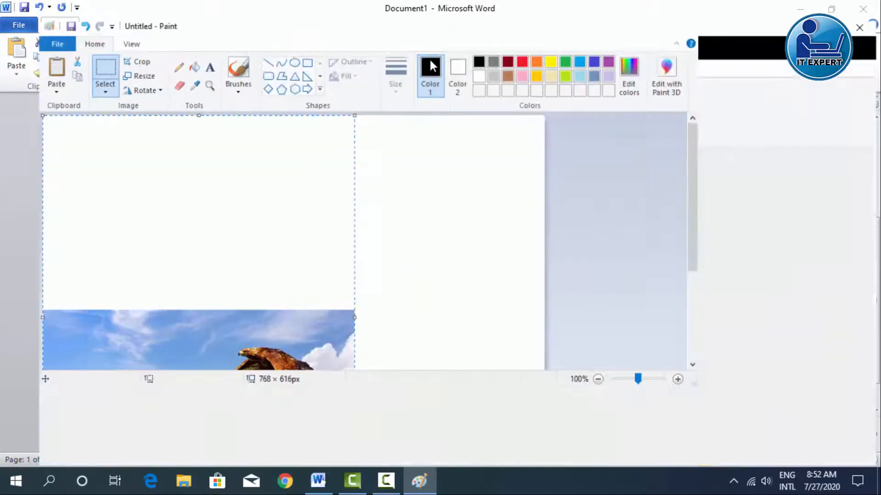
Crop the canvas to just the beach photo with the eagle, removing the surrounding white area
{"action": "scroll", "coordinate": [463, 116], "scroll_direction": "down", "scroll_amount": 2}
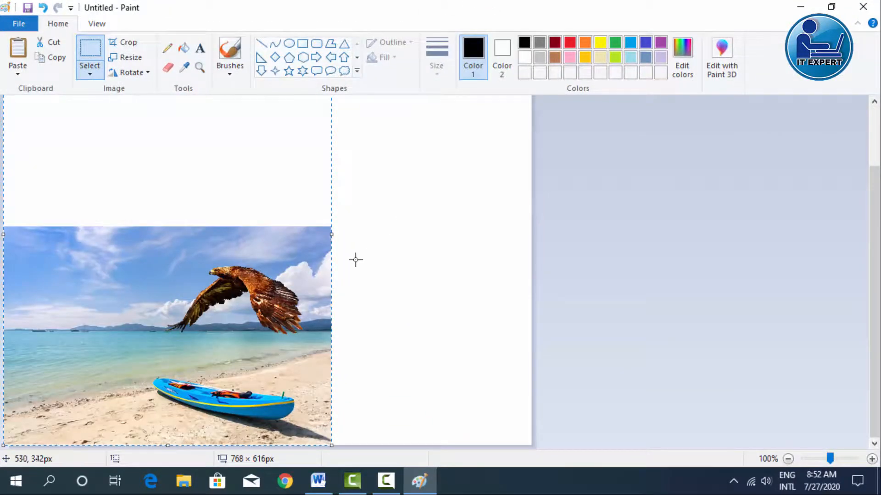
{"action": "left_click", "coordinate": [348, 196]}
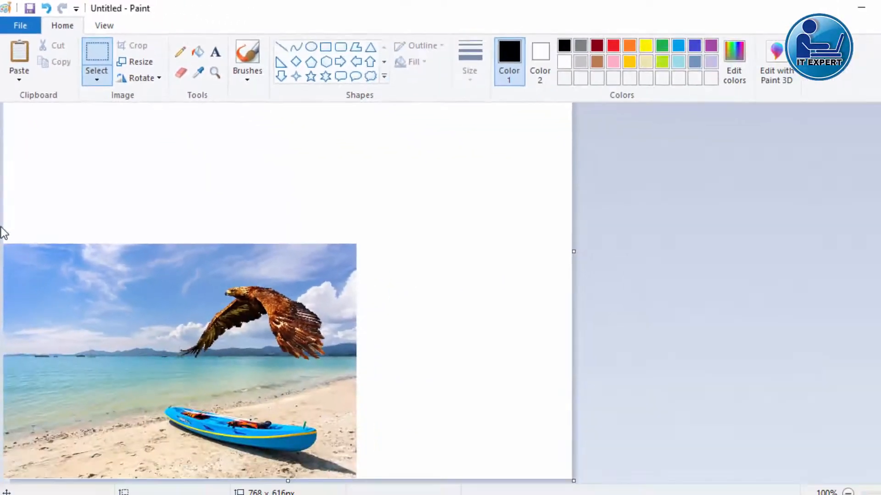
{"action": "left_click_drag", "start_coordinate": [5, 244], "coordinate": [359, 477]}
{"action": "left_click_drag", "start_coordinate": [434, 494], "coordinate": [434, 494]}
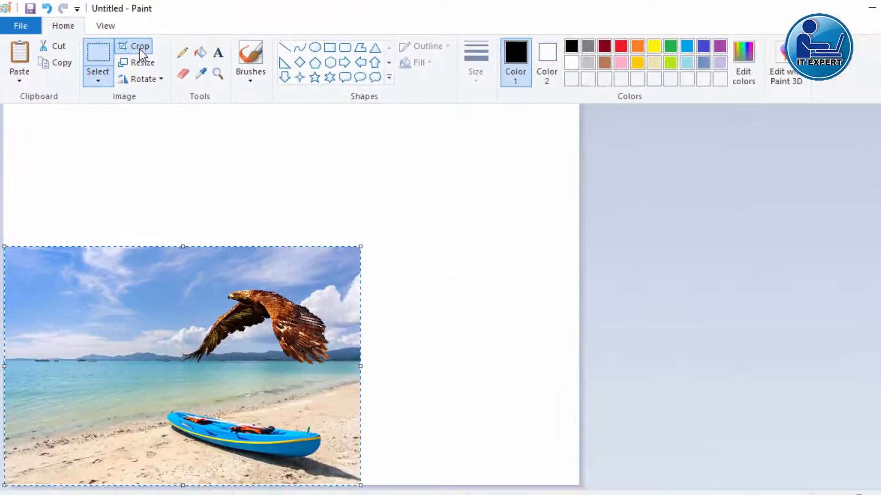
{"action": "left_click", "coordinate": [161, 56]}
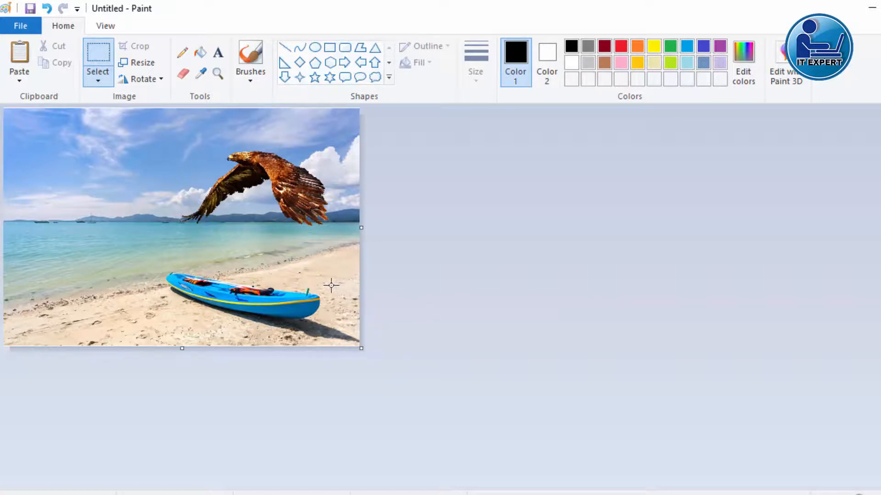
Save the cropped image to the Desktop as a JPEG file named gre
{"action": "left_click", "coordinate": [15, 26]}
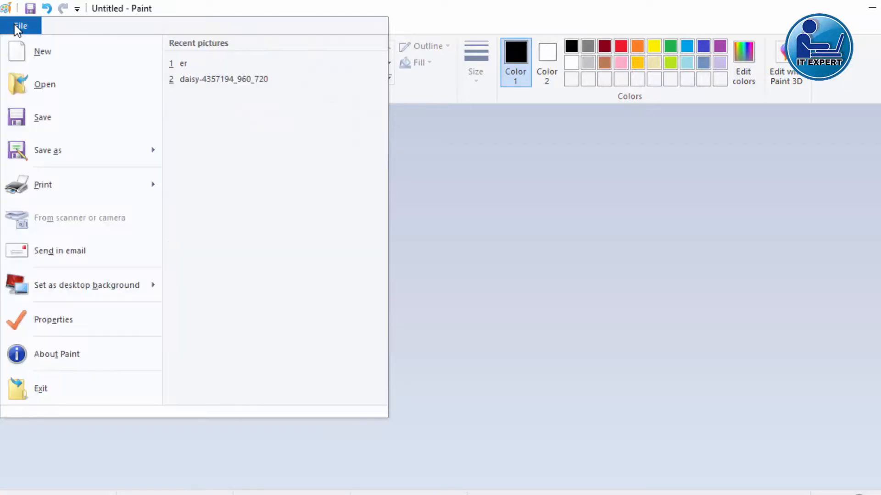
{"action": "left_click", "coordinate": [70, 122]}
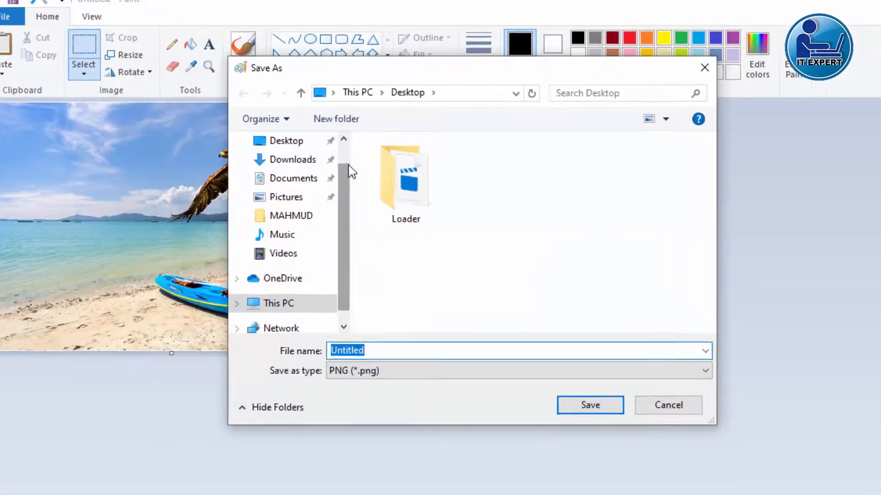
{"action": "scroll", "coordinate": [349, 171], "scroll_direction": "up", "scroll_amount": 1}
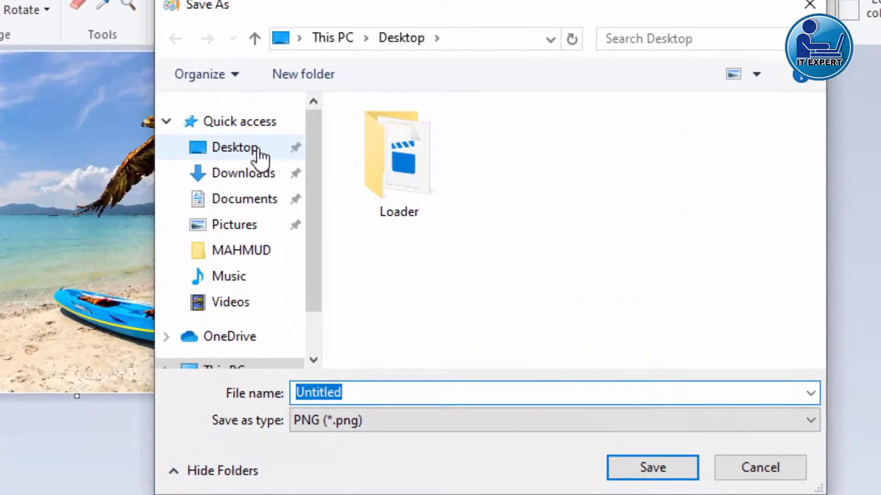
{"action": "left_click", "coordinate": [259, 149]}
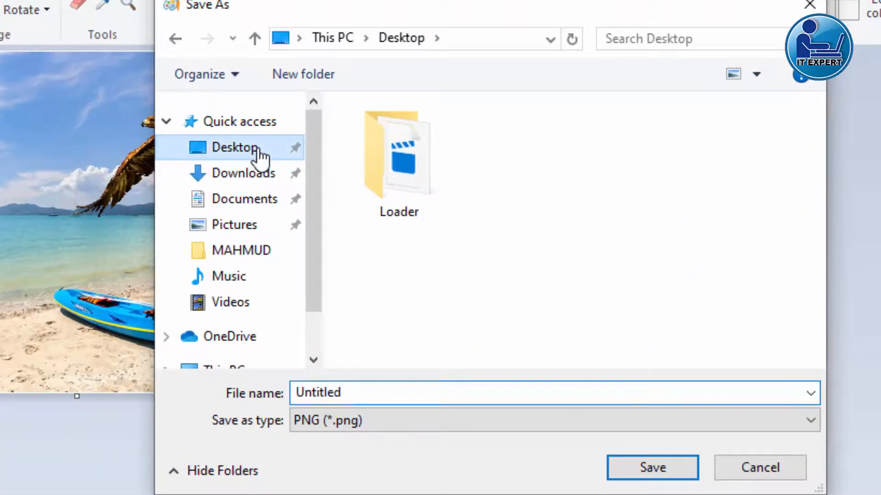
{"action": "double_click", "coordinate": [377, 392]}
{"action": "type", "text": "gre"}
{"action": "left_click", "coordinate": [372, 421]}
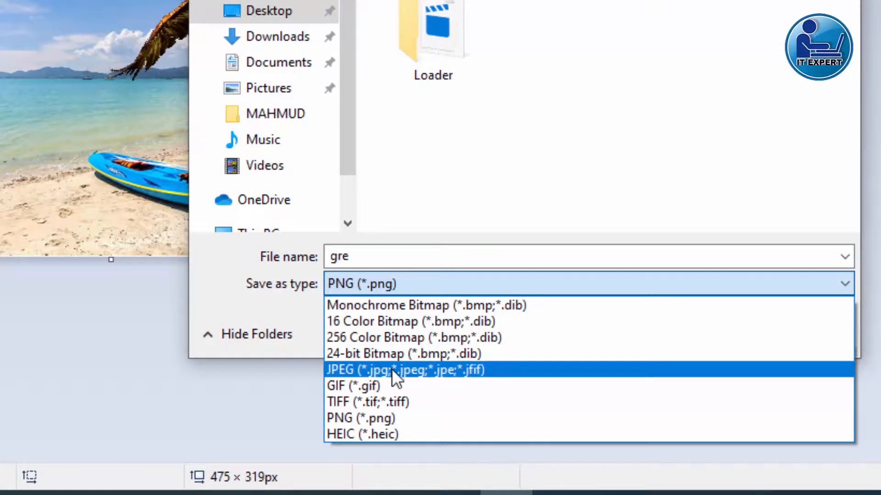
{"action": "left_click", "coordinate": [417, 371]}
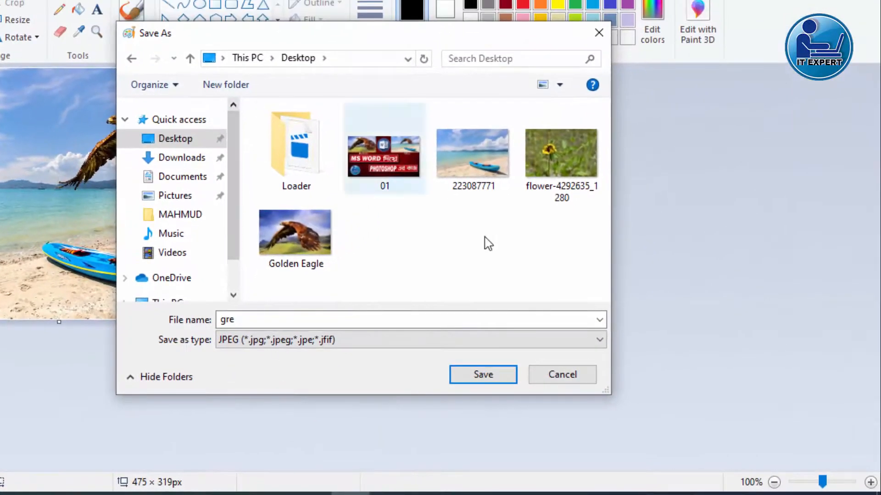
{"action": "left_click", "coordinate": [496, 375]}
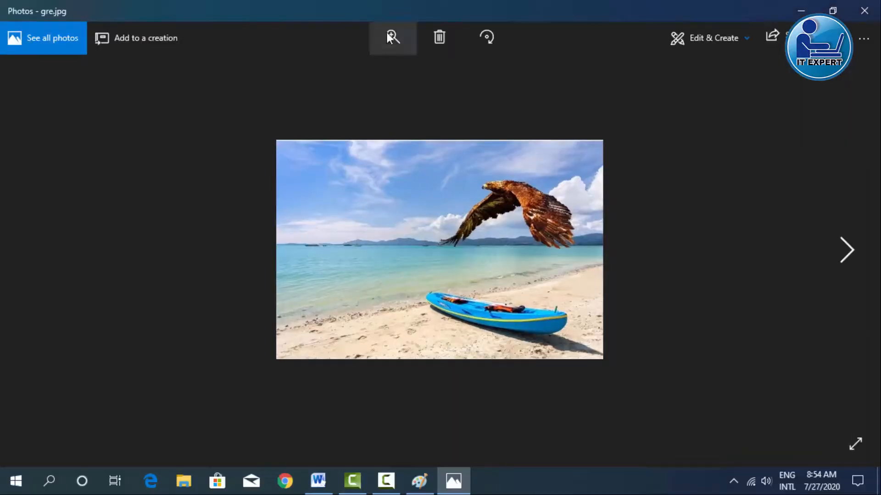
Zoom in on gre.jpg in Photos to inspect the combined eagle and beach image
{"action": "left_click", "coordinate": [387, 33]}
{"action": "left_click_drag", "start_coordinate": [335, 70], "coordinate": [349, 67]}
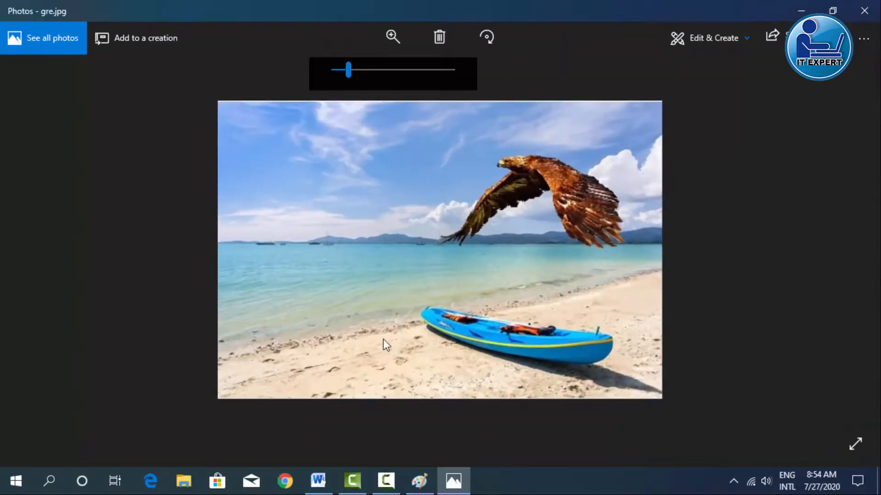